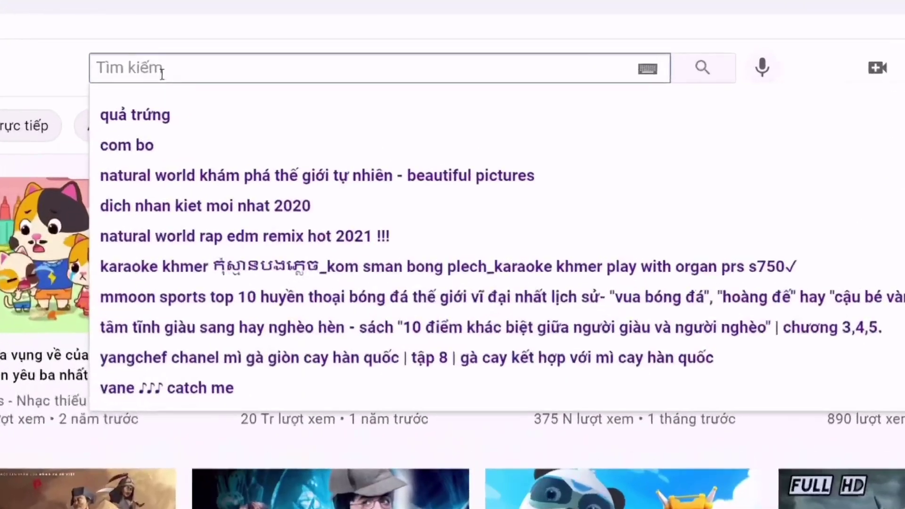
Search YouTube for 'Ong giao math' and open the Ông giáo math channel.
text(Ong giao ma)
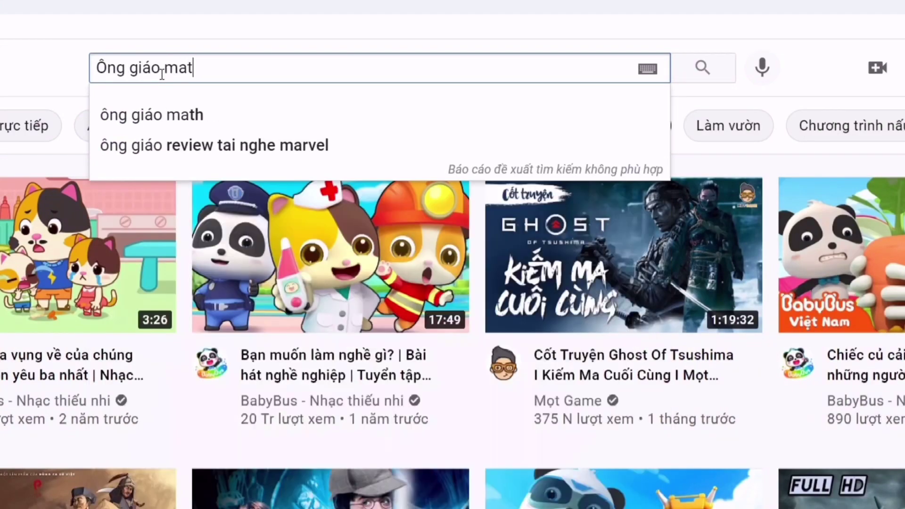
text(th)
click(697, 68)
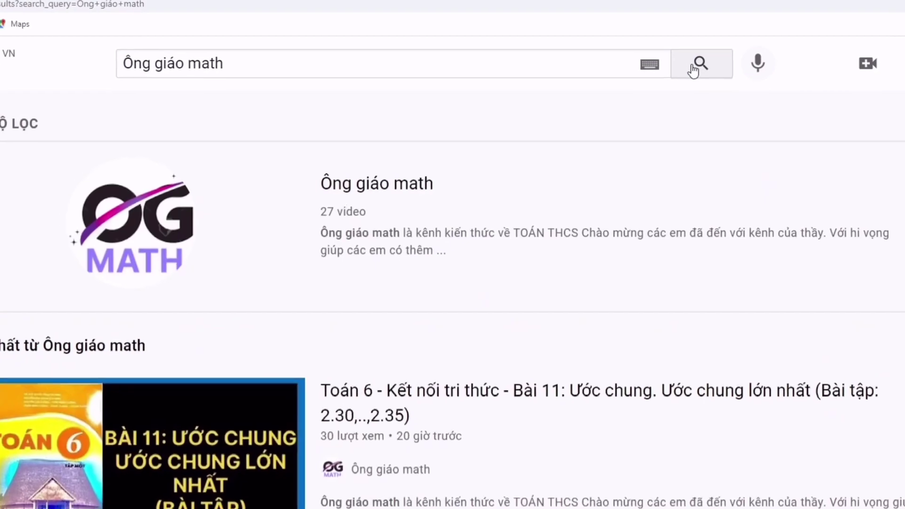
click(406, 147)
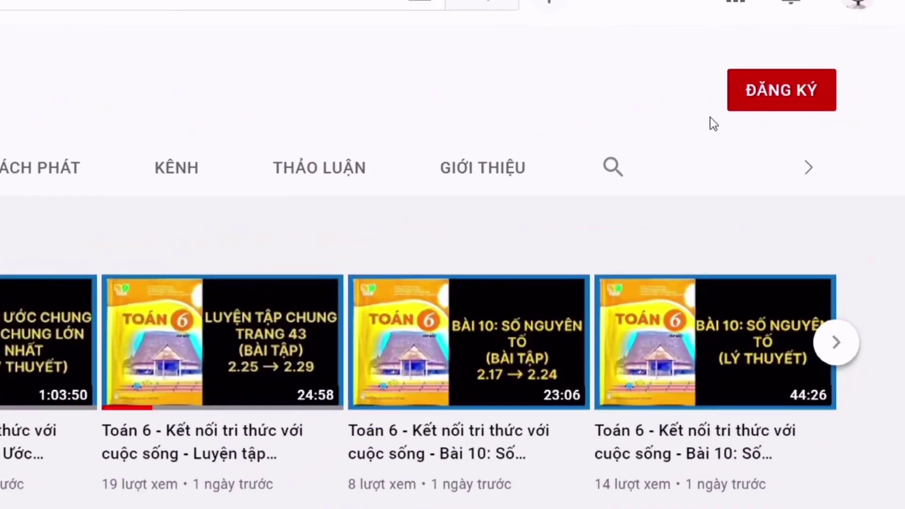
Subscribe to the channel (ĐĂNG KÝ) and set bell notifications to Tất cả.
click(886, 114)
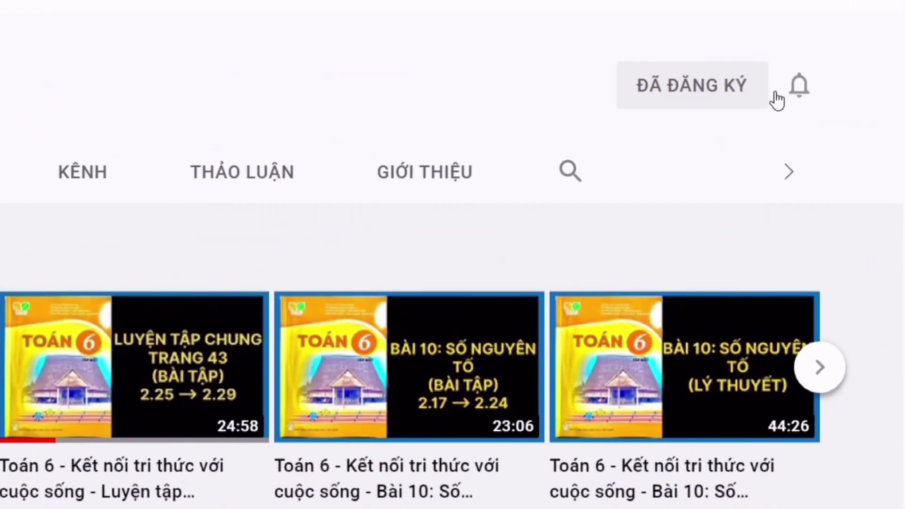
click(799, 87)
click(693, 142)
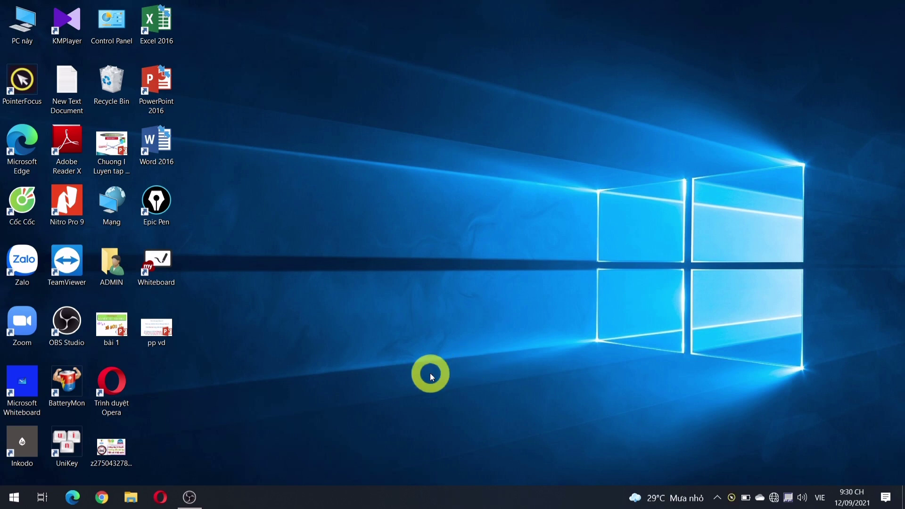
Open the pp vd presentation from the desktop.
click(165, 332)
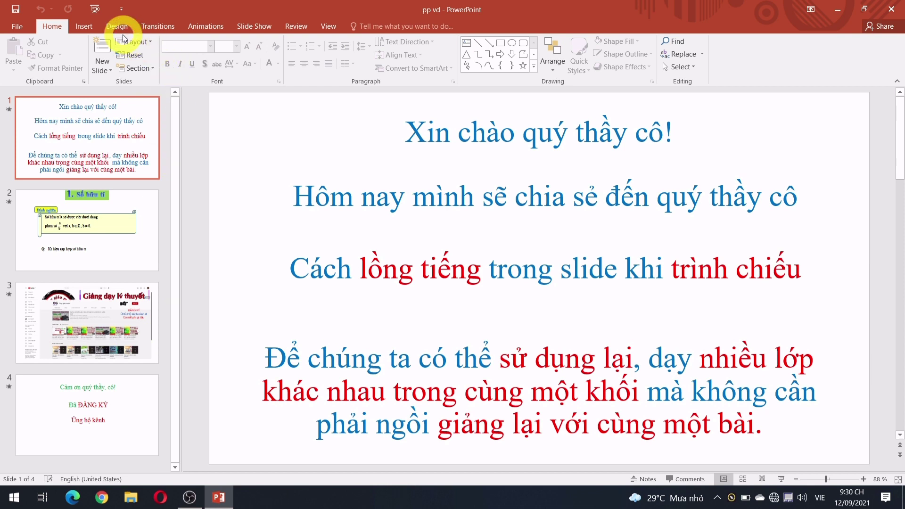
View the Slide Show tab's Record Slide Show options, dismiss them, and select slide 3.
click(261, 28)
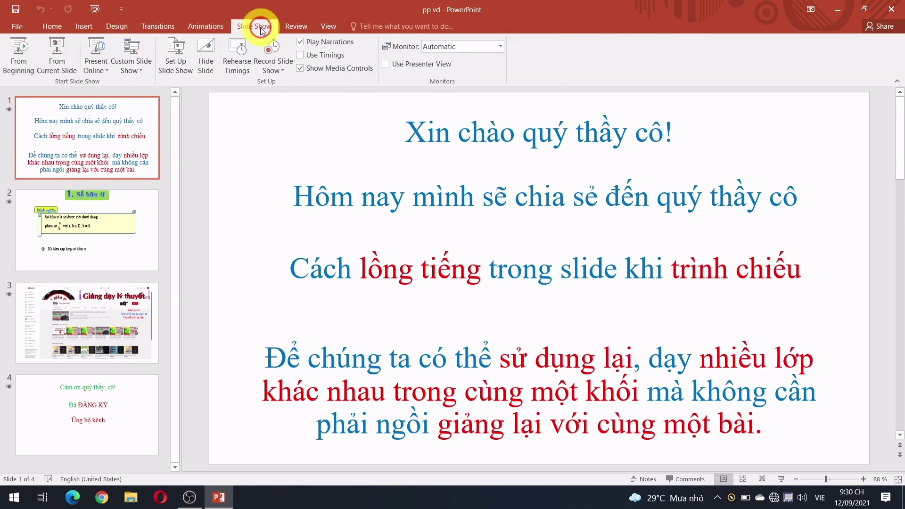
click(284, 70)
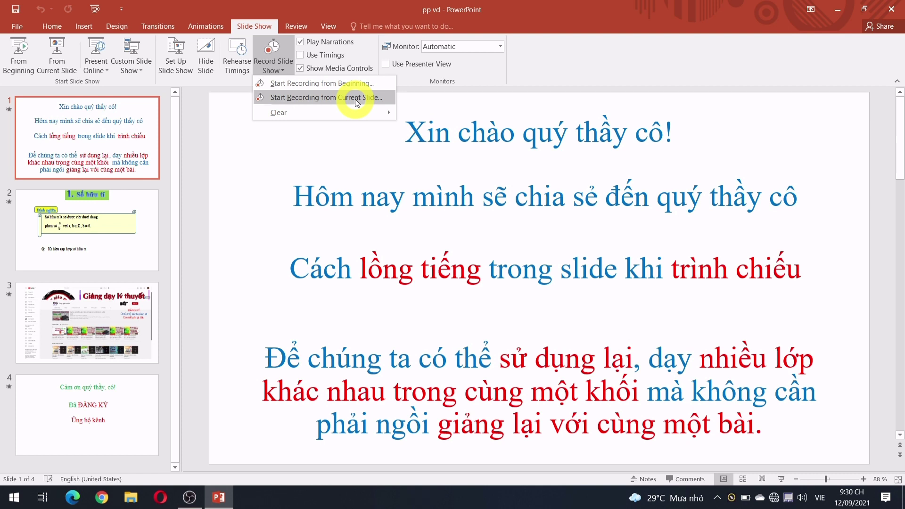
click(96, 312)
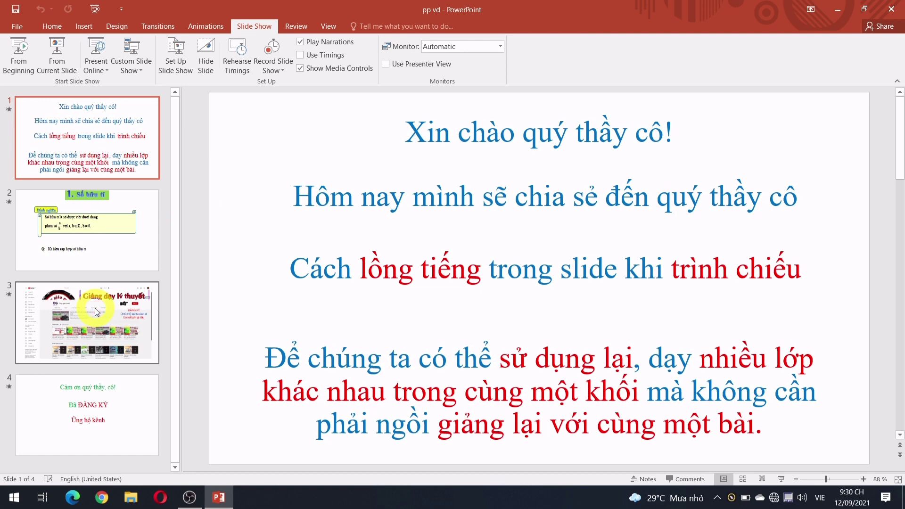
click(97, 312)
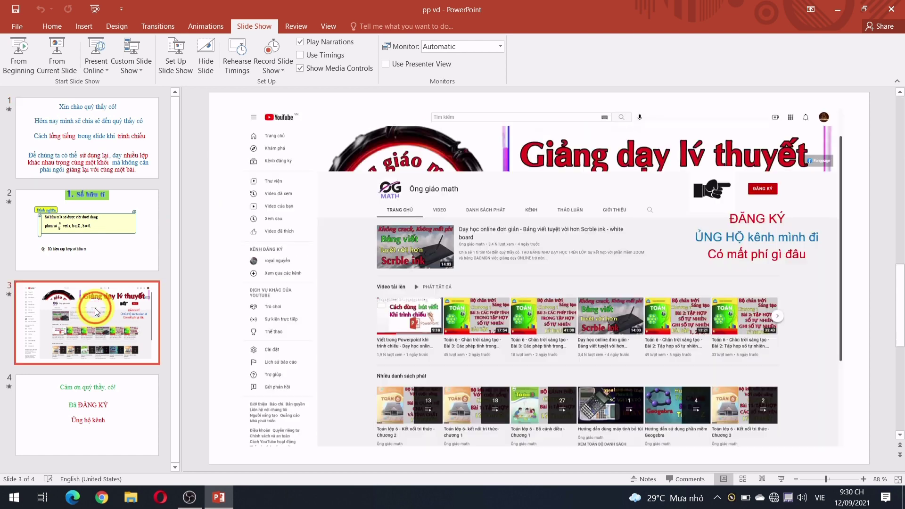
click(277, 71)
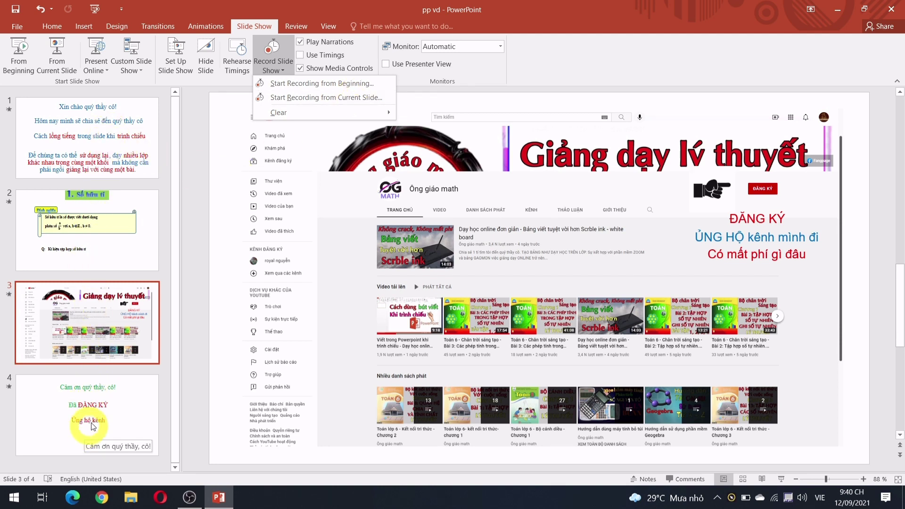
click(117, 135)
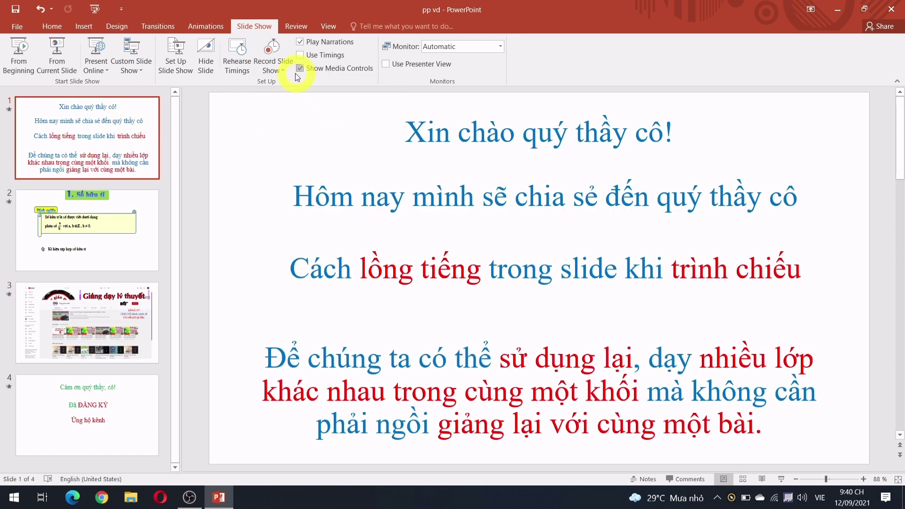
click(280, 68)
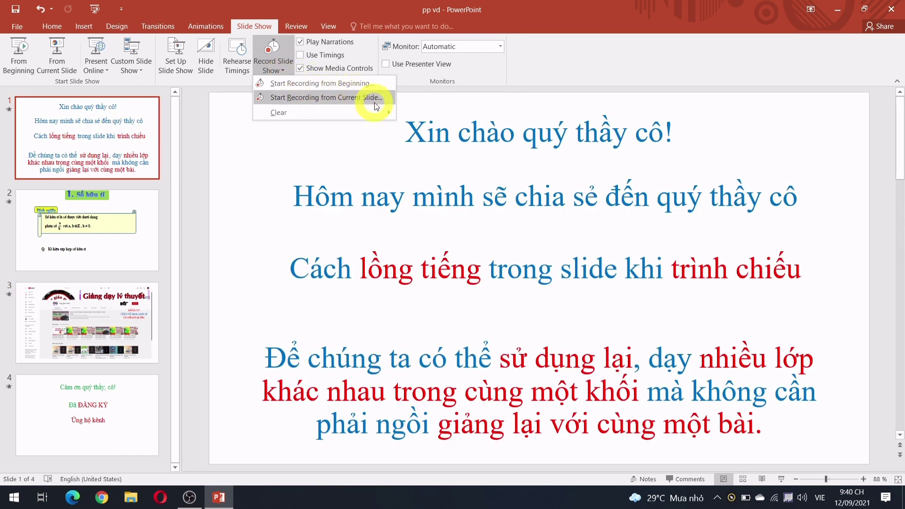
Record a narration for slide 1 from the current slide, then end the recording.
click(376, 100)
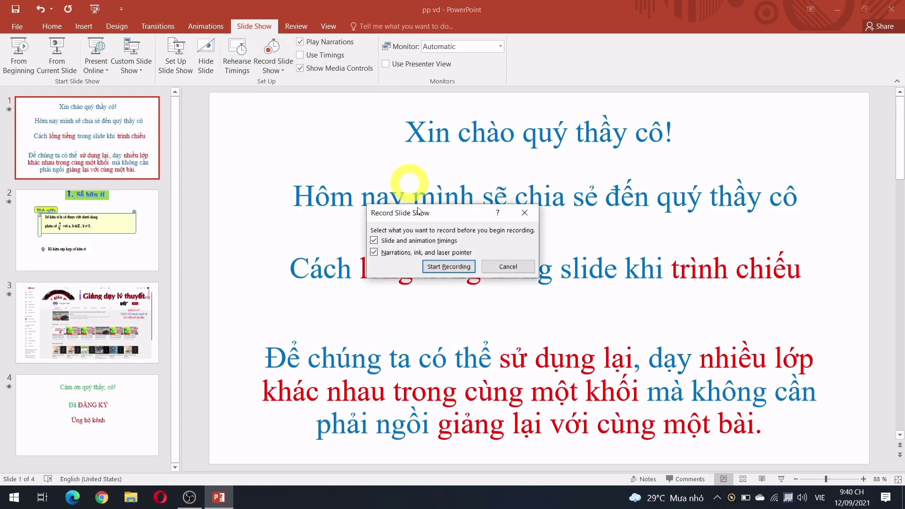
click(461, 267)
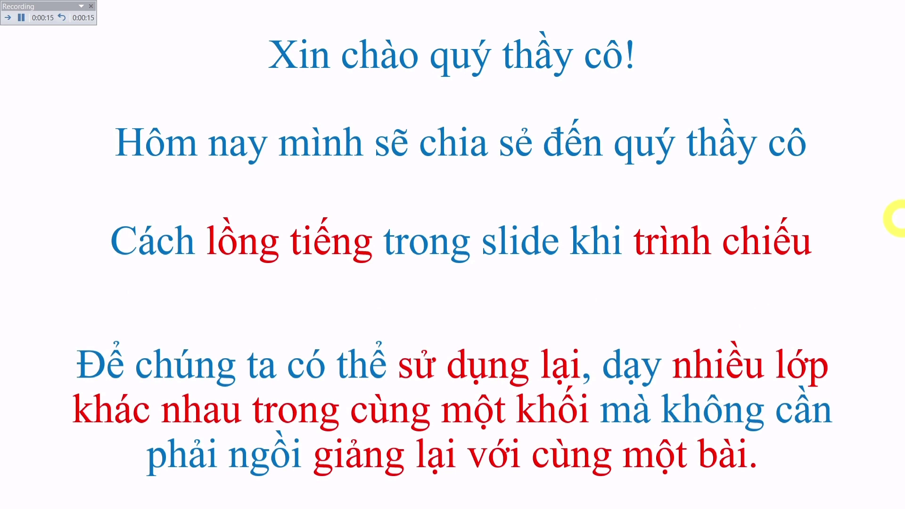
click(91, 8)
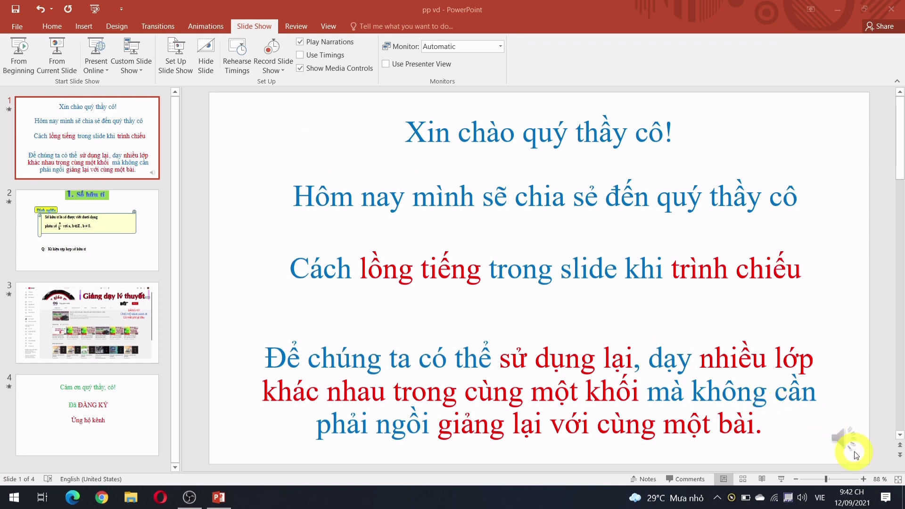
click(833, 436)
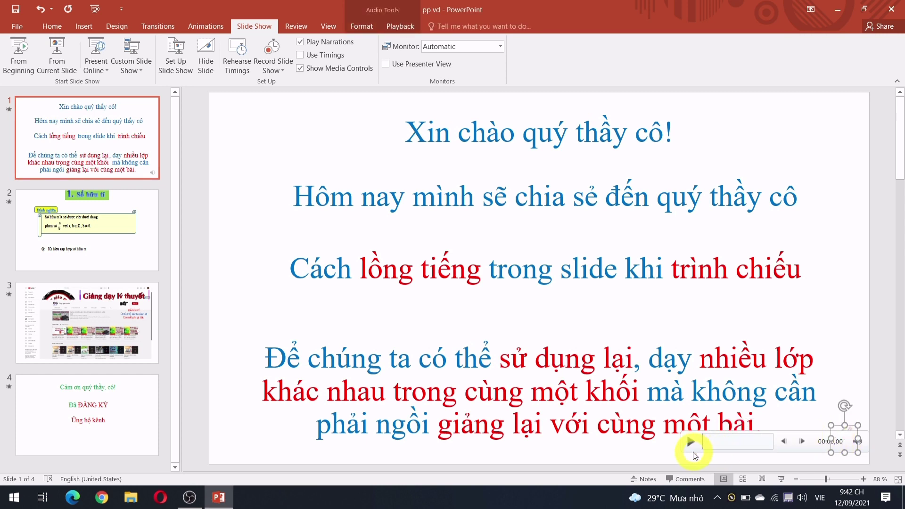
click(690, 446)
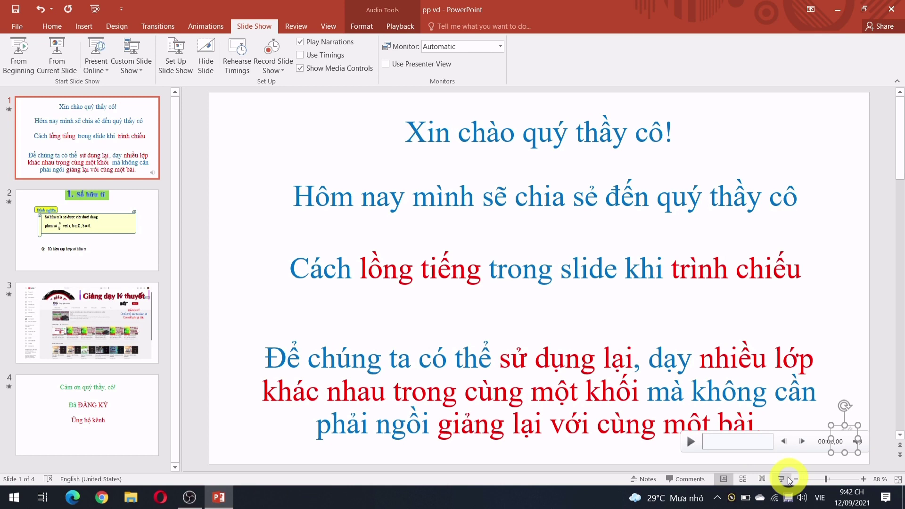
click(844, 365)
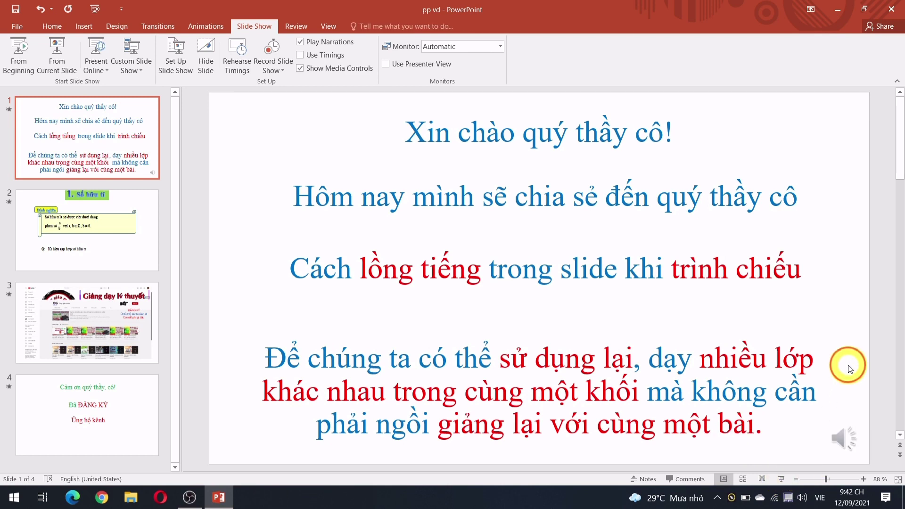
click(781, 479)
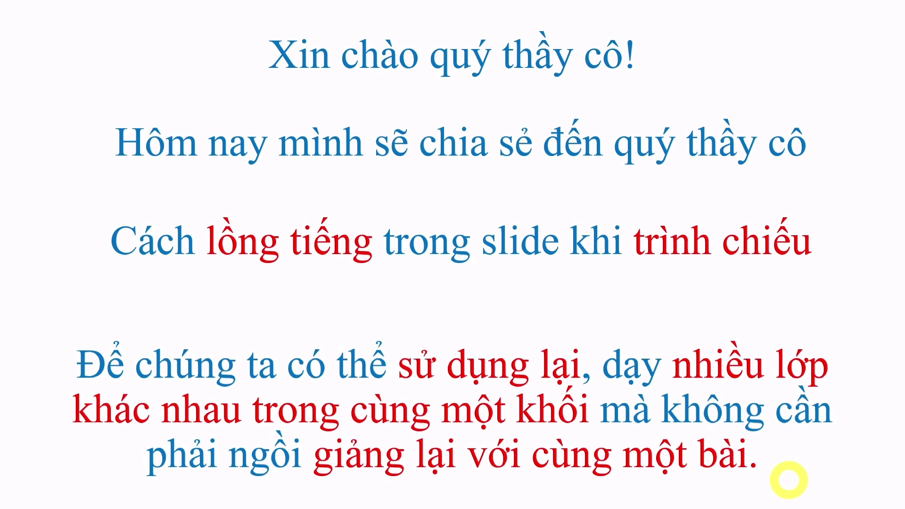
key(Escape)
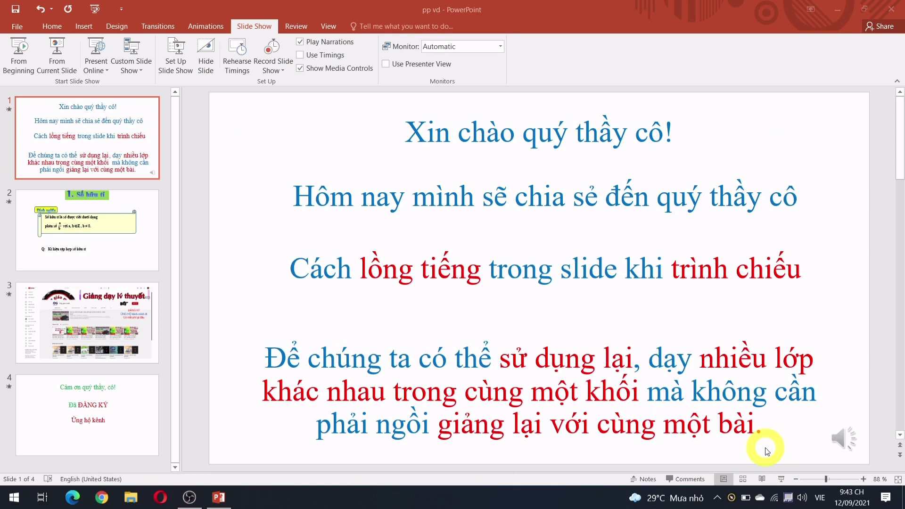
Record a narration for slide 2 from the current slide, then return to editing.
click(126, 230)
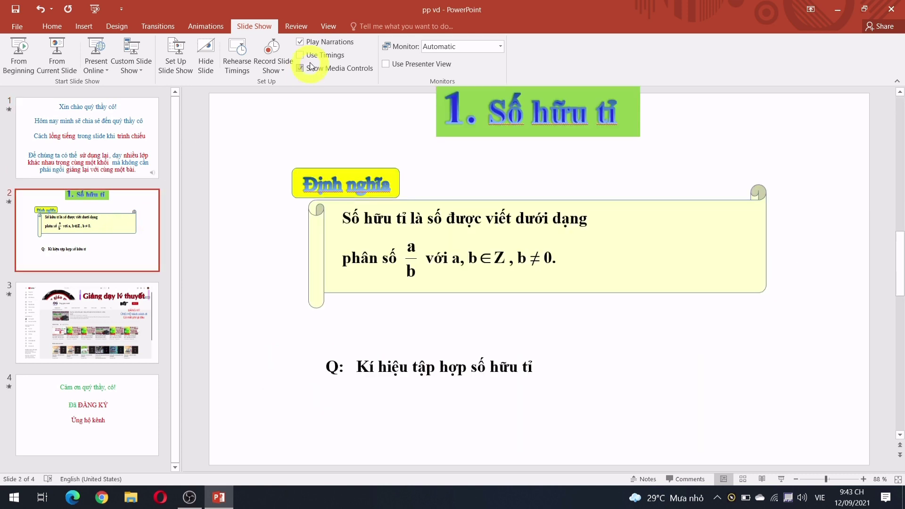
click(281, 67)
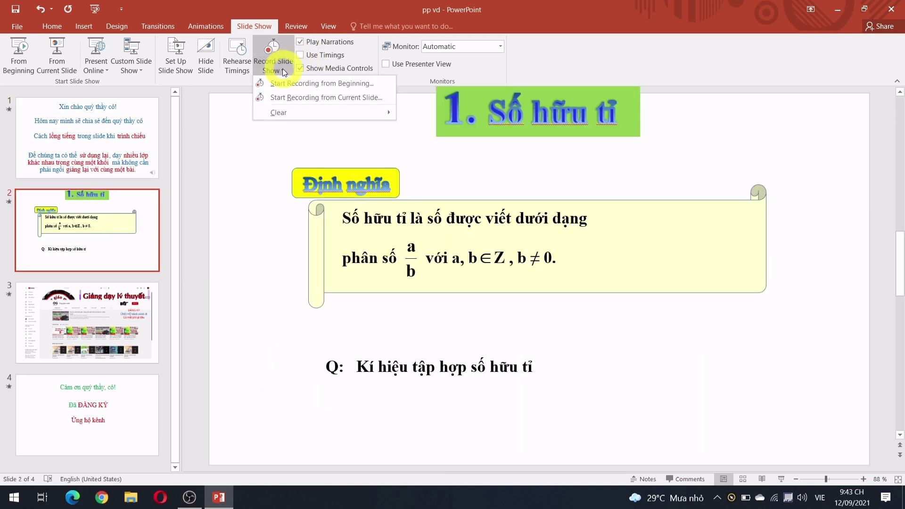
click(343, 97)
click(452, 266)
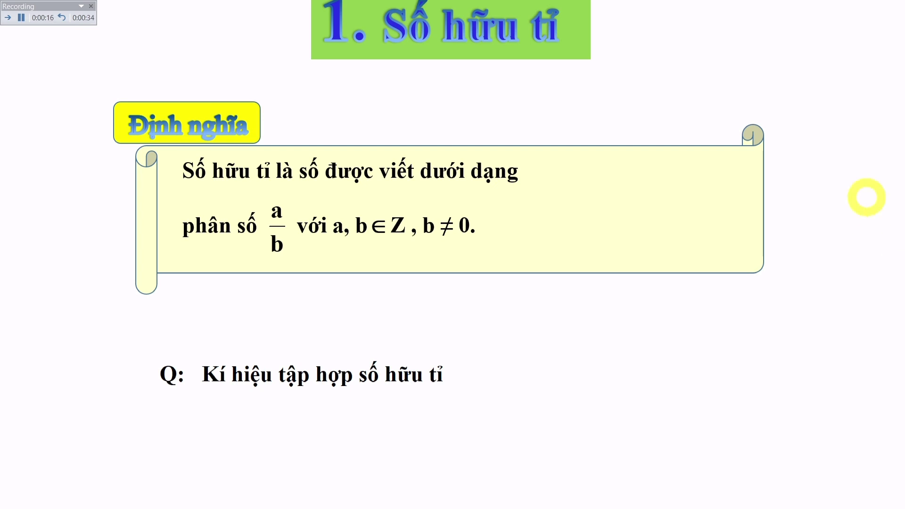
click(92, 7)
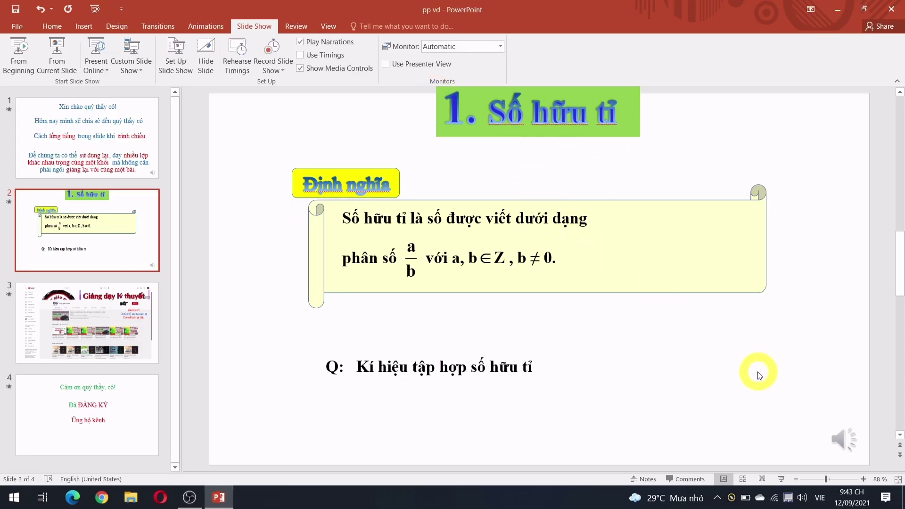
click(780, 480)
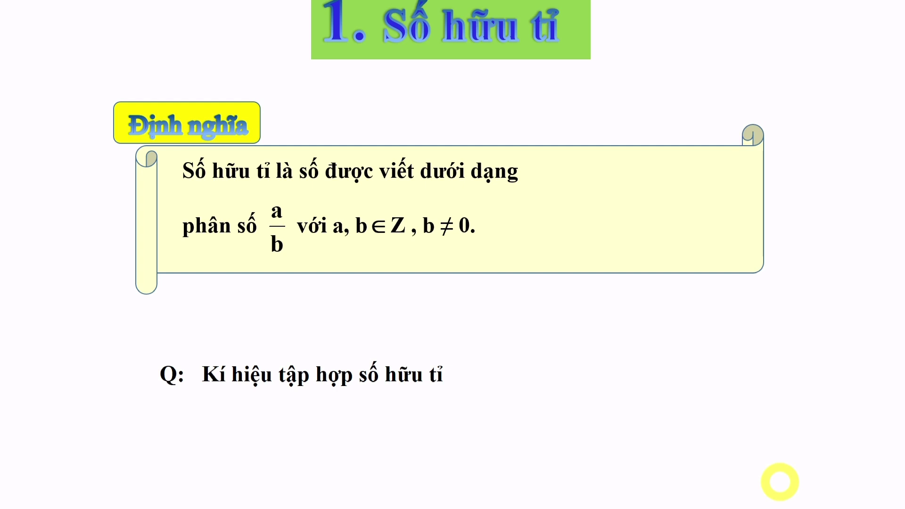
click(734, 413)
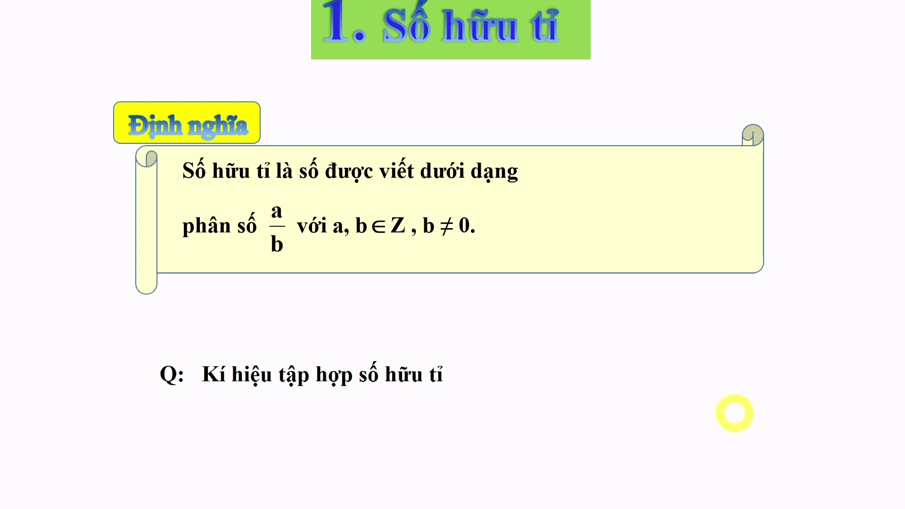
key(Escape)
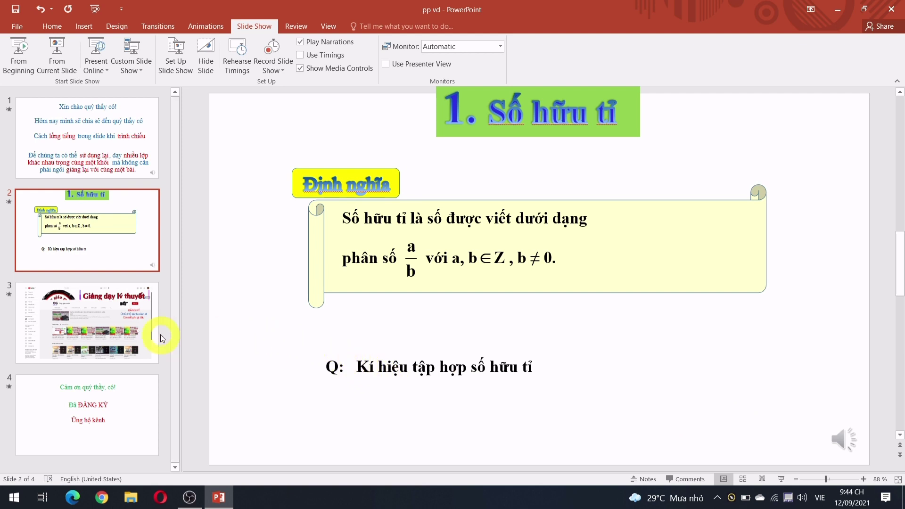
Record a narration for slide 3, the YouTube channel screenshot, then stop recording.
click(99, 333)
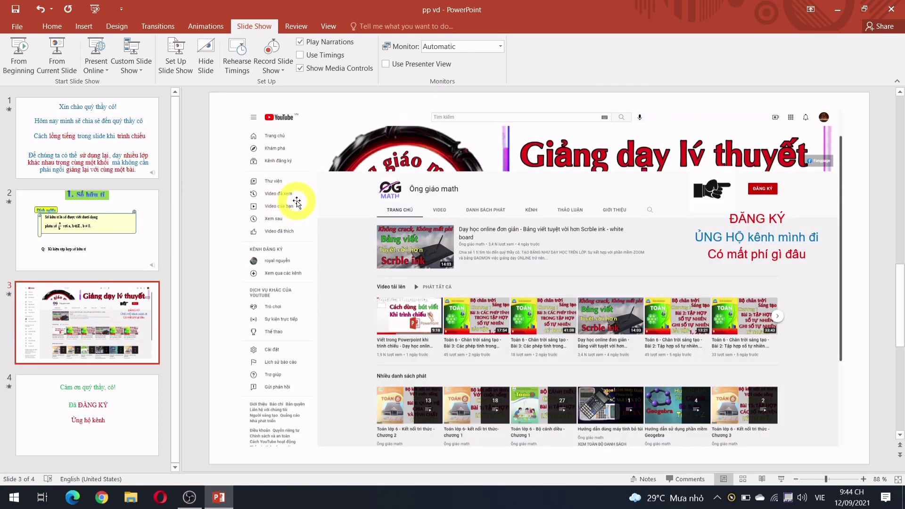
click(278, 68)
click(307, 98)
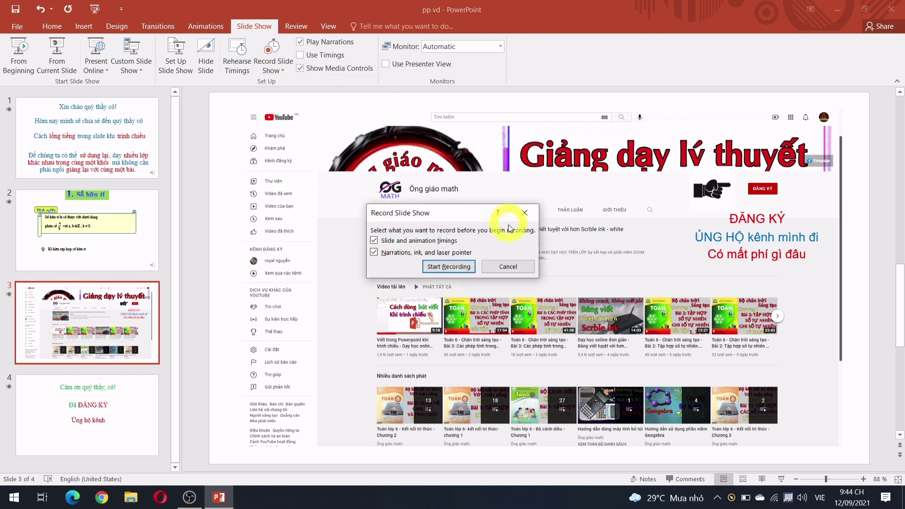
click(461, 266)
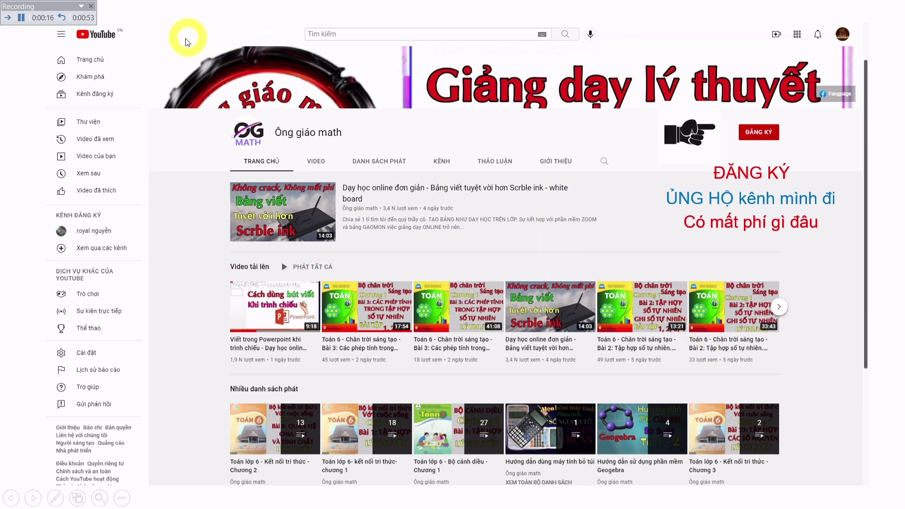
click(91, 6)
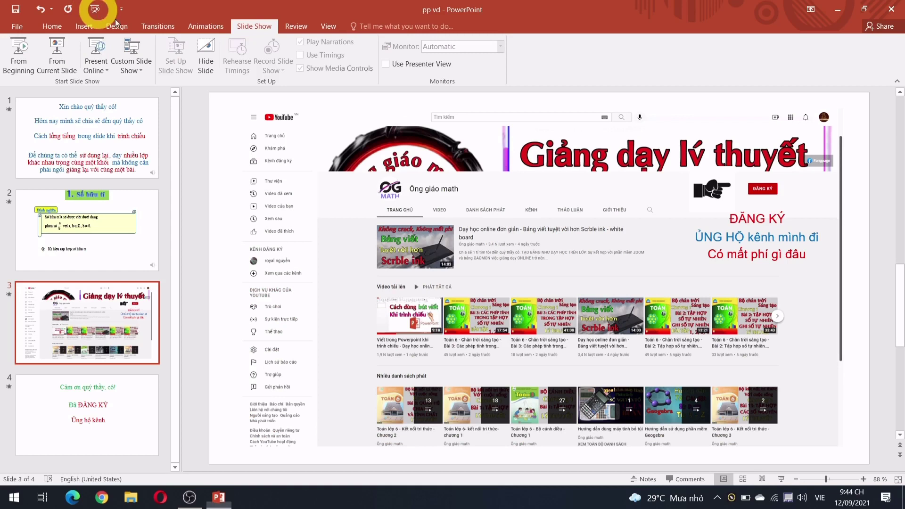
click(782, 478)
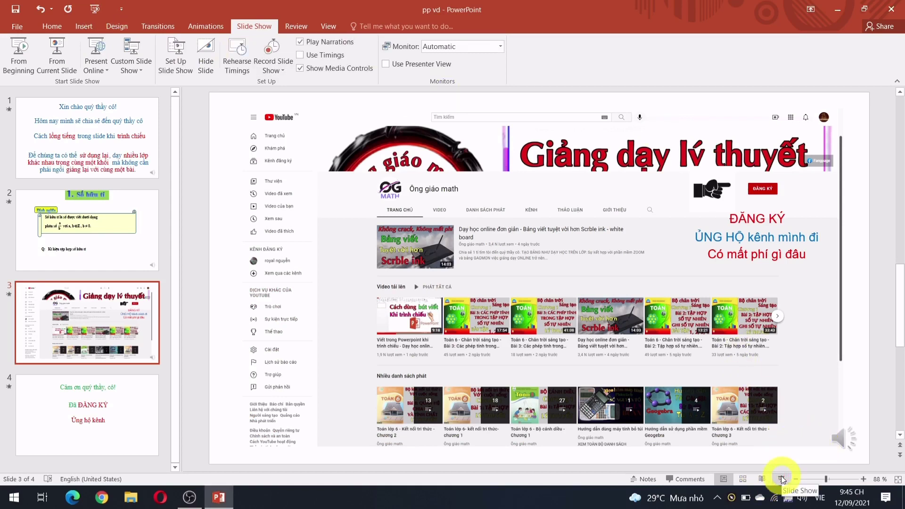
click(782, 479)
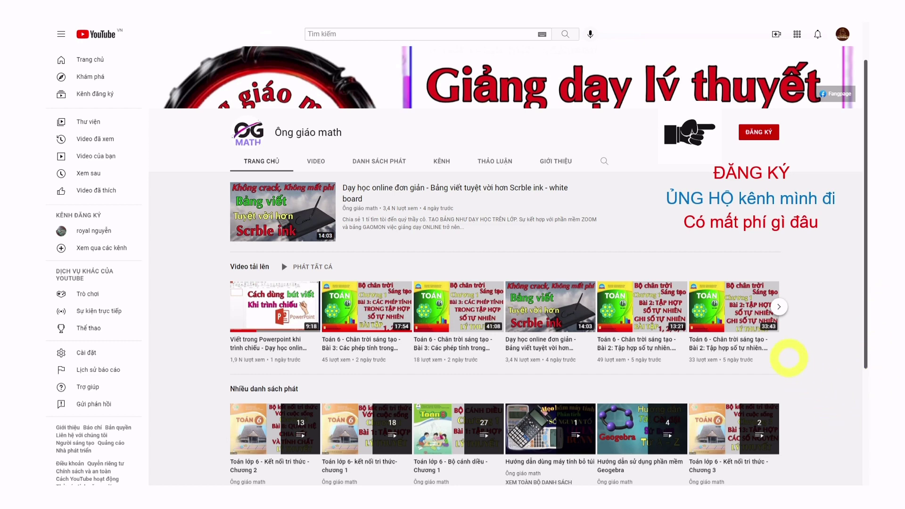
key(Escape)
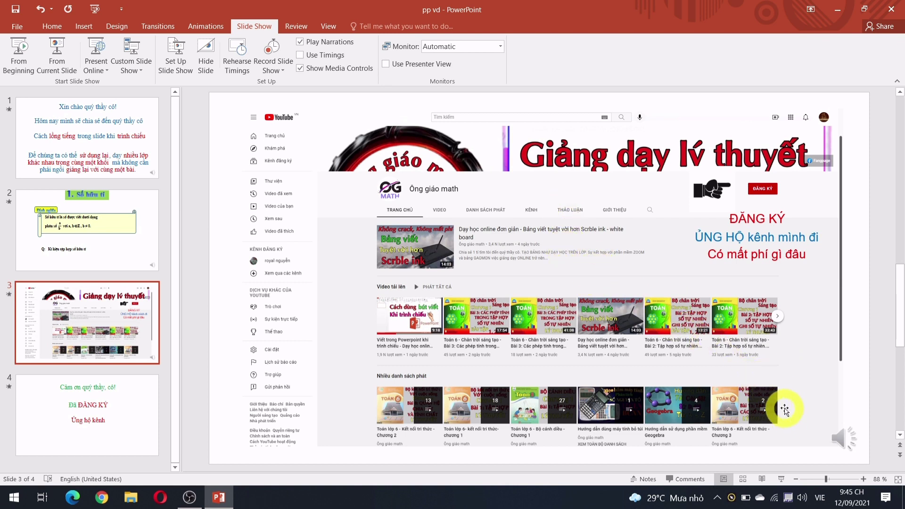
Clear slide 3's narration and start re-recording it from the current slide.
click(286, 69)
mouse_move(273, 61)
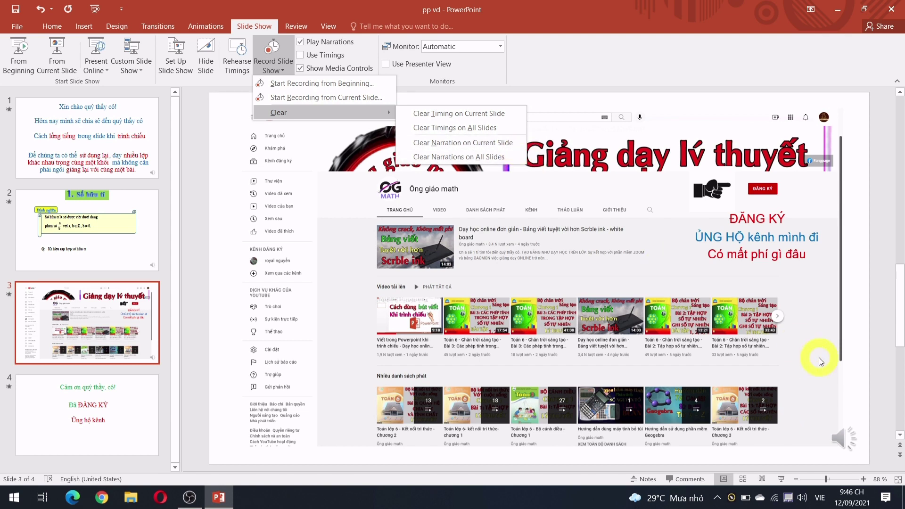
click(495, 142)
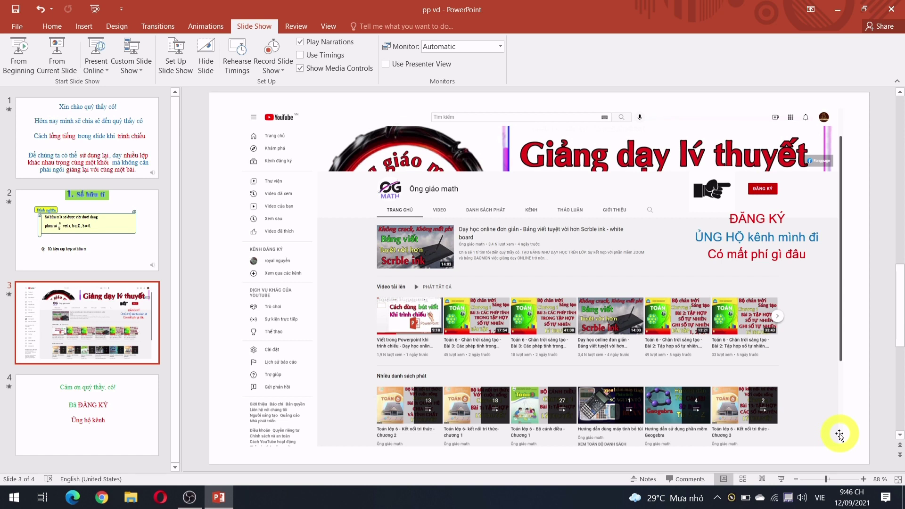
click(287, 69)
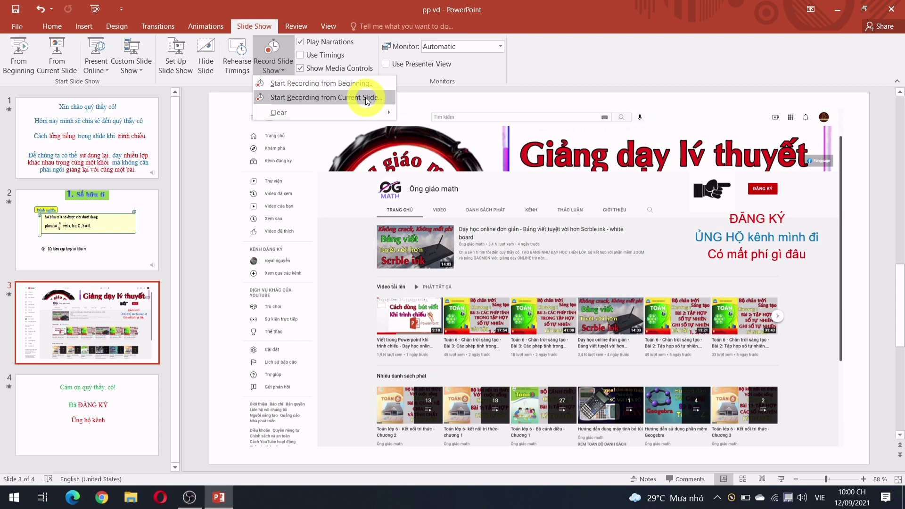
click(104, 440)
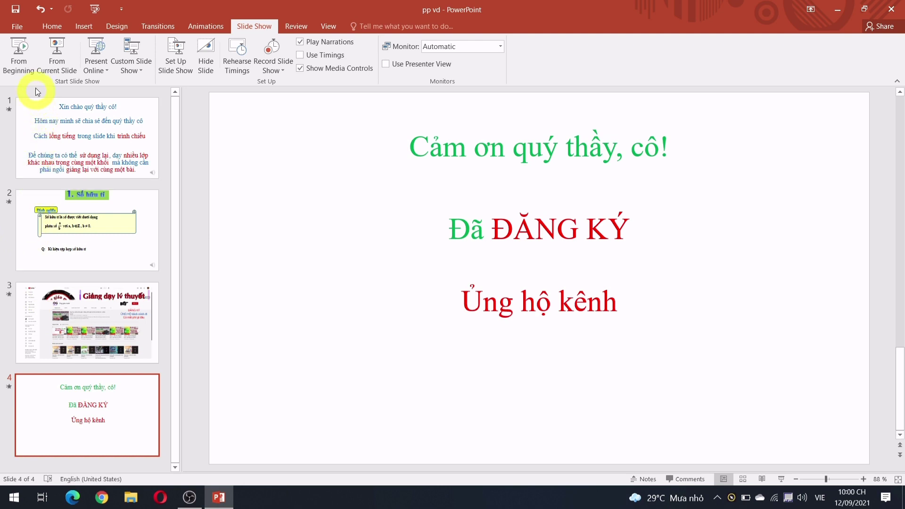
Export the deck as the video 'demo' (MPEG-4) to the Desktop, then minimize PowerPoint.
click(24, 32)
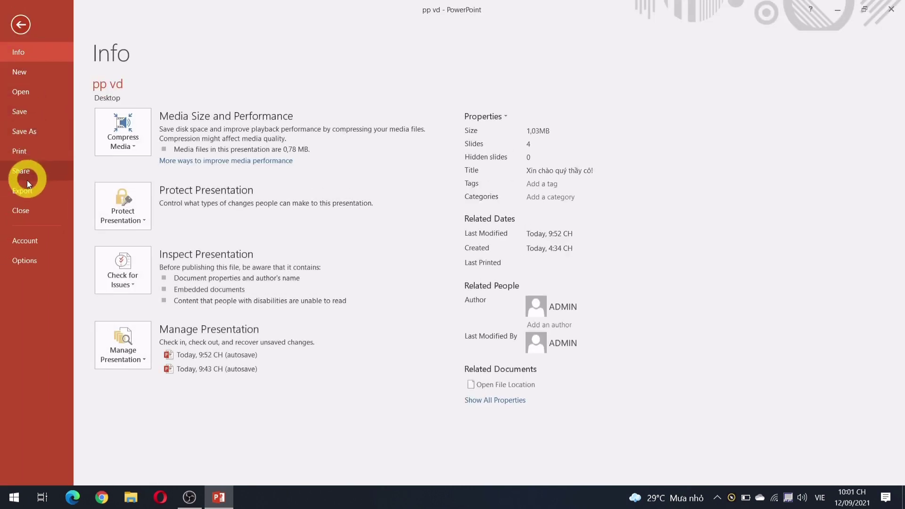
click(35, 191)
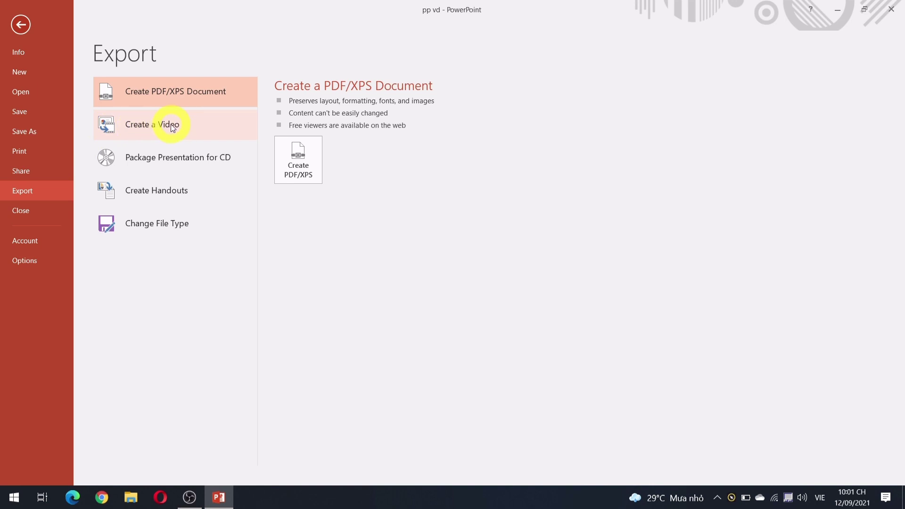
click(199, 123)
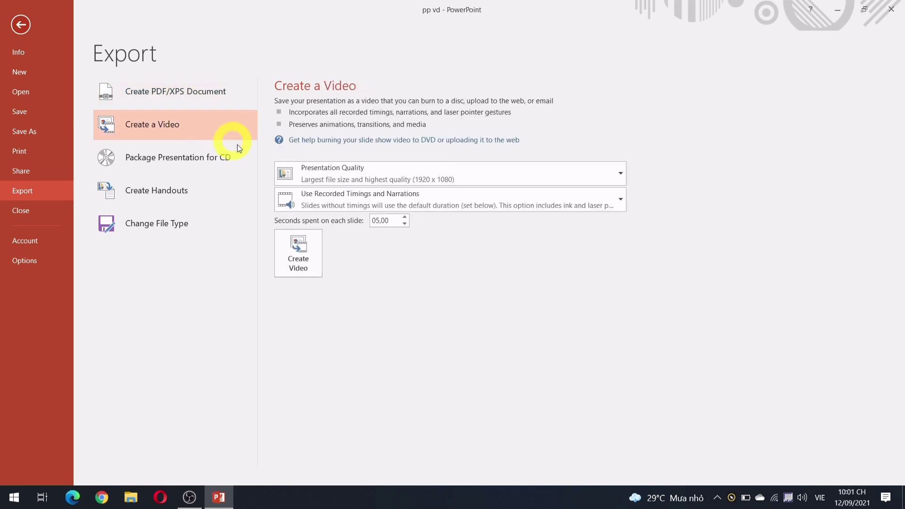
click(300, 258)
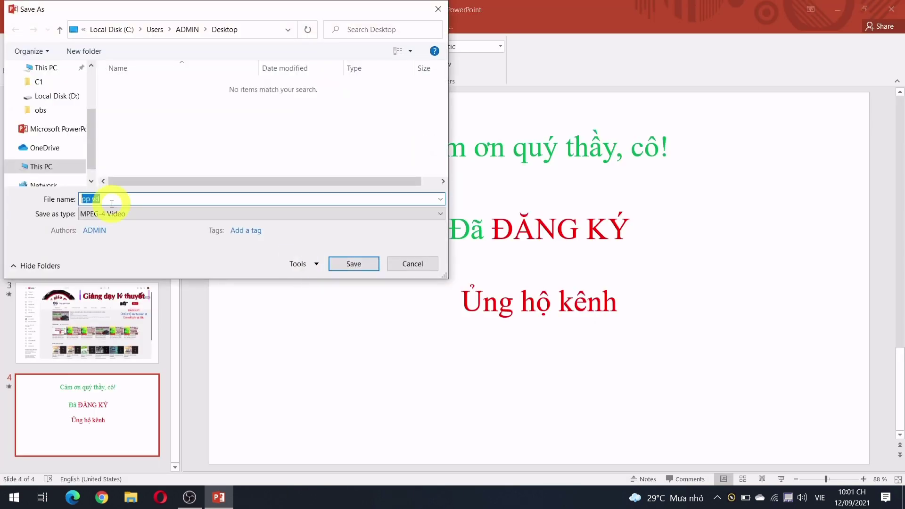
text(demo)
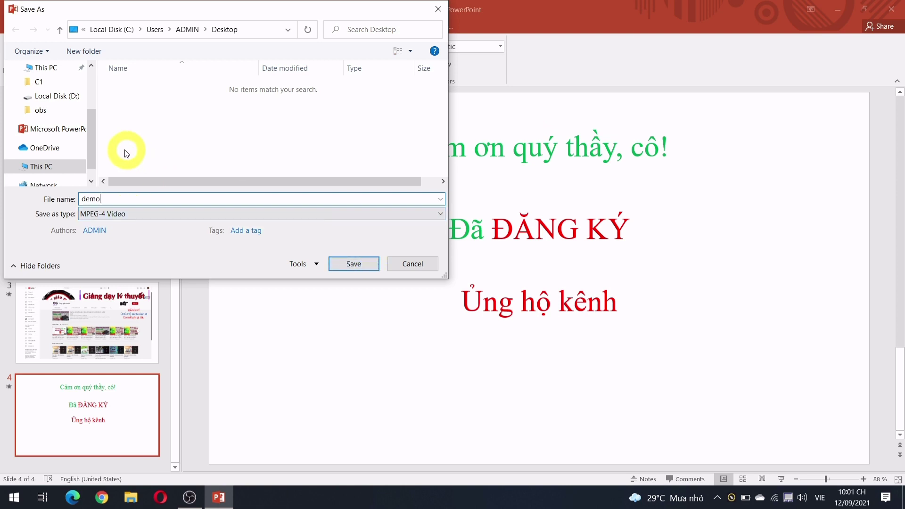
drag(92, 145, 92, 126)
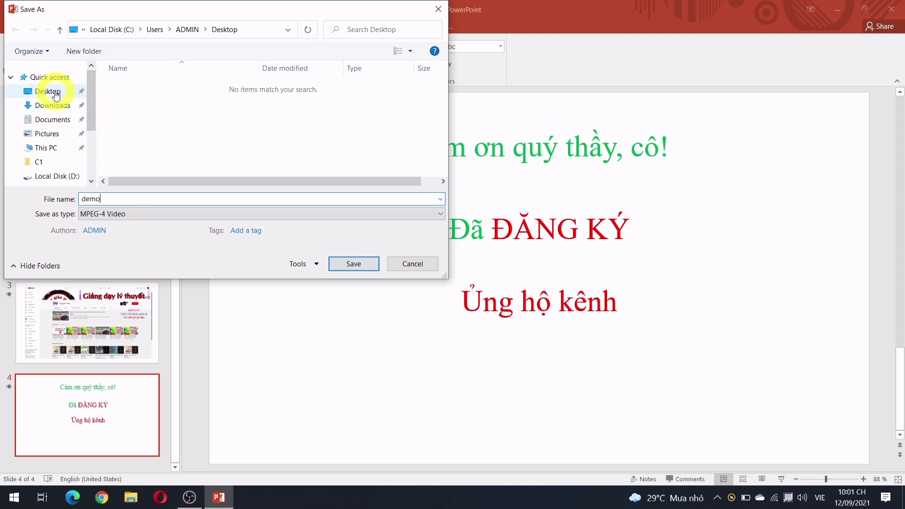
click(55, 91)
click(344, 263)
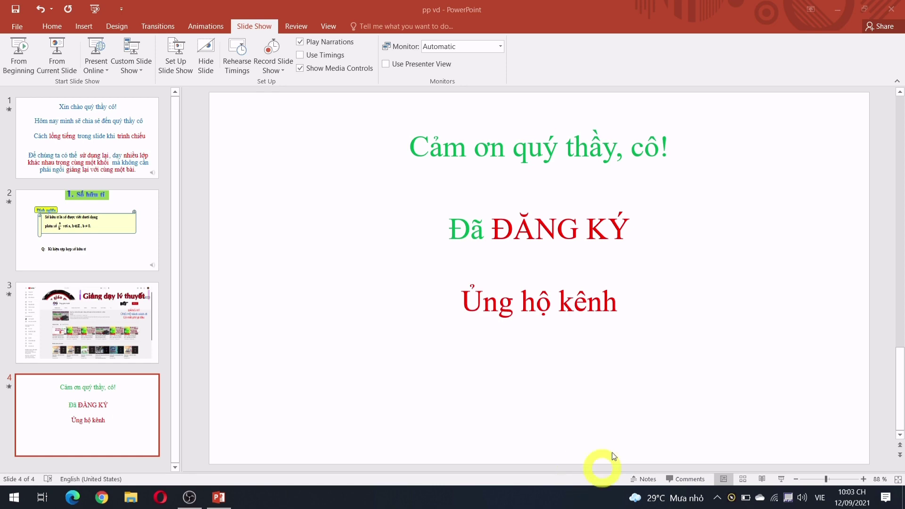
click(838, 9)
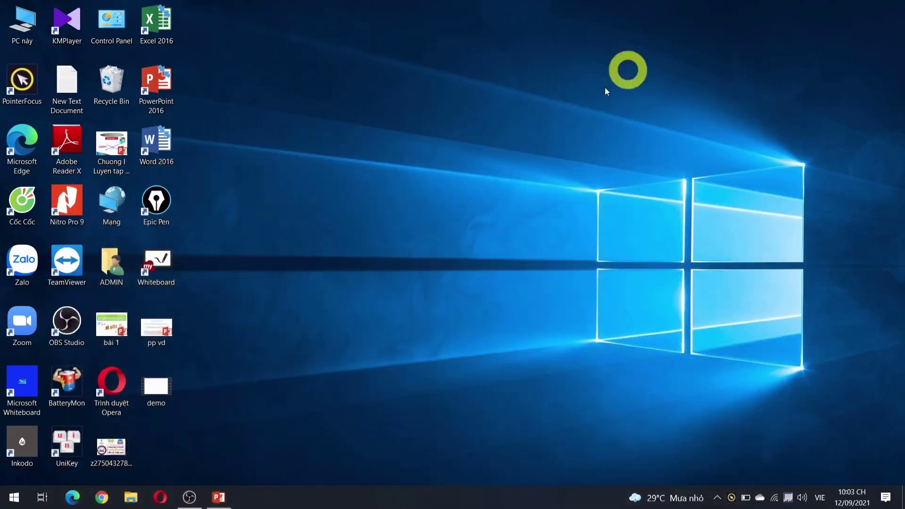
Play demo.mp4 from the desktop in Movies & TV and pause at 0:47.
click(153, 406)
double_click(160, 399)
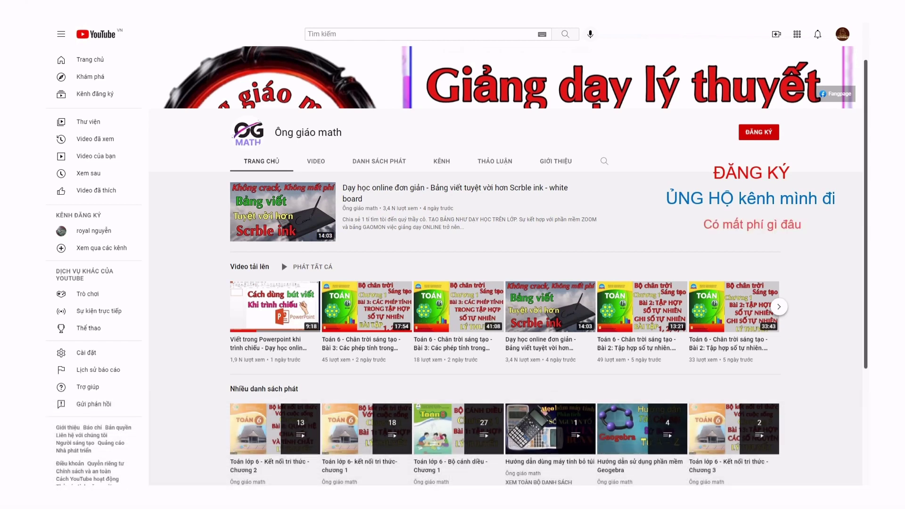
click(443, 480)
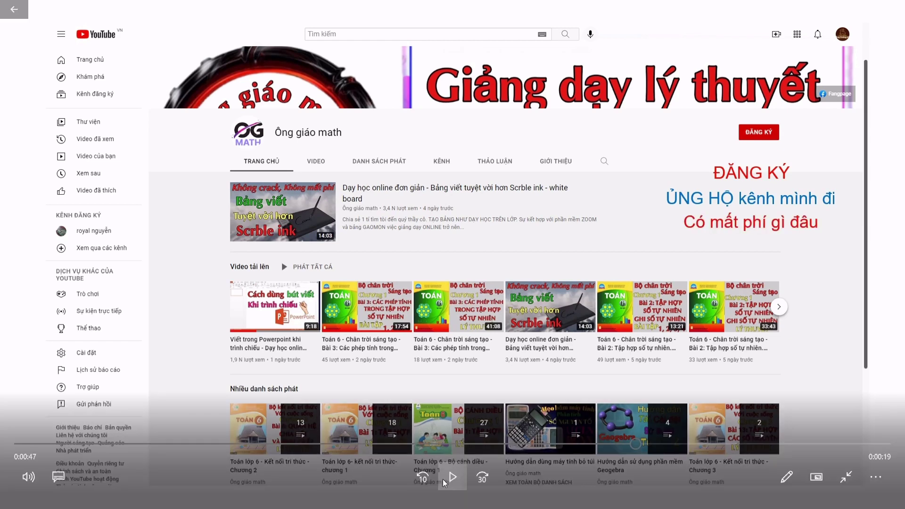